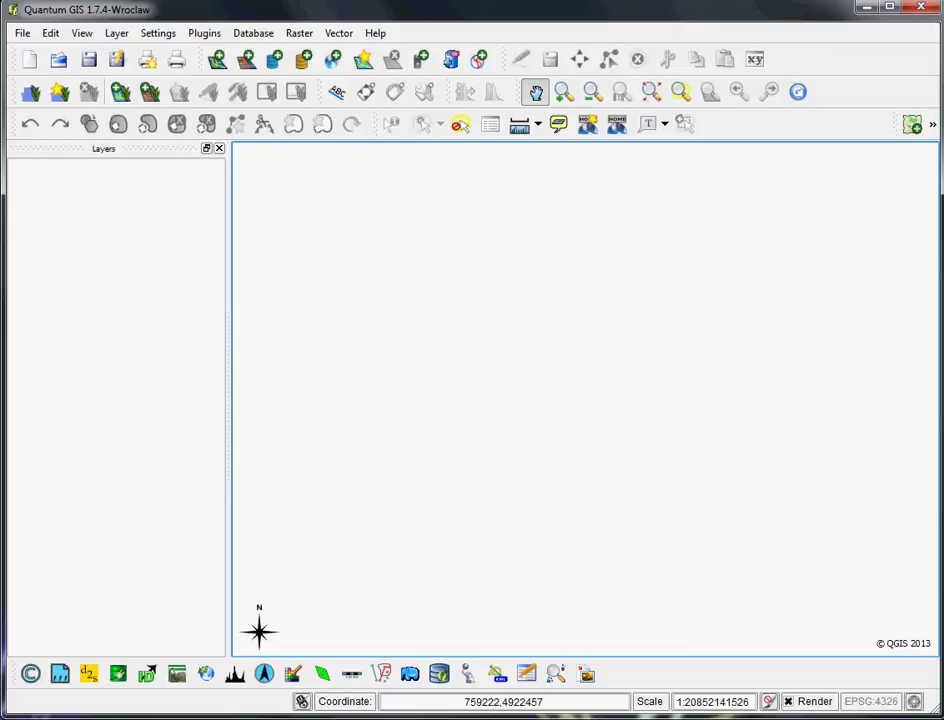
# - Add drg_s_vt023.sid as a raster layer
pyautogui.click(247, 61)
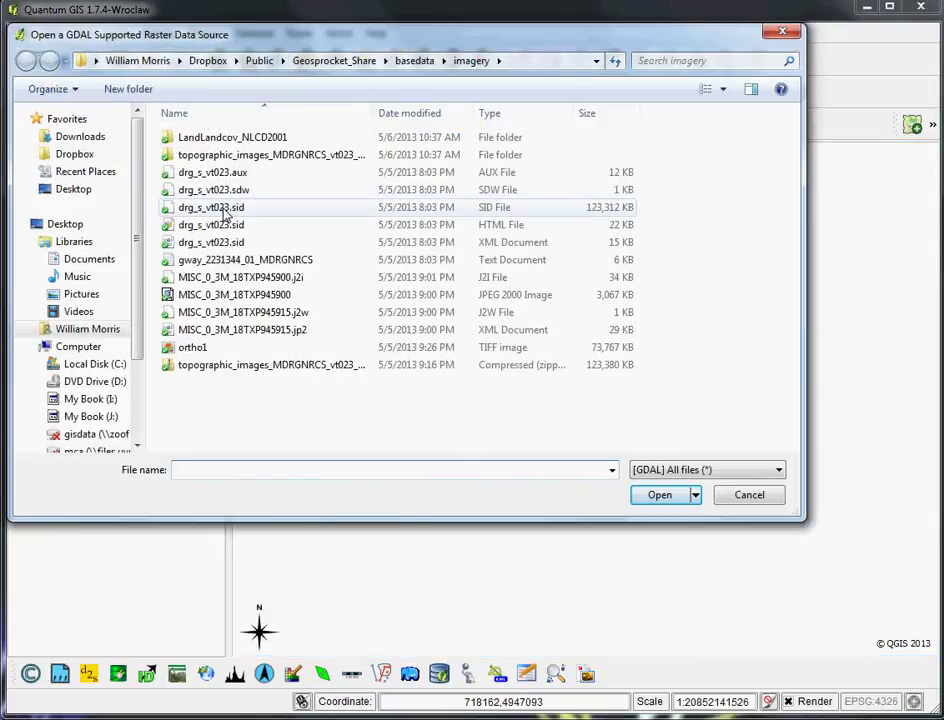
pyautogui.click(224, 208)
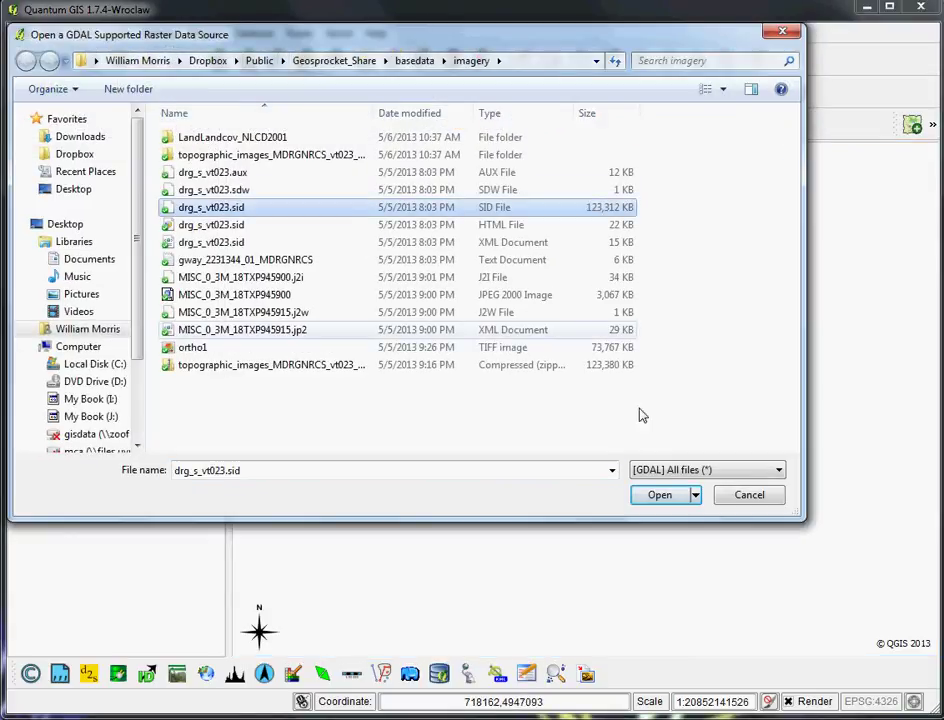
pyautogui.click(658, 497)
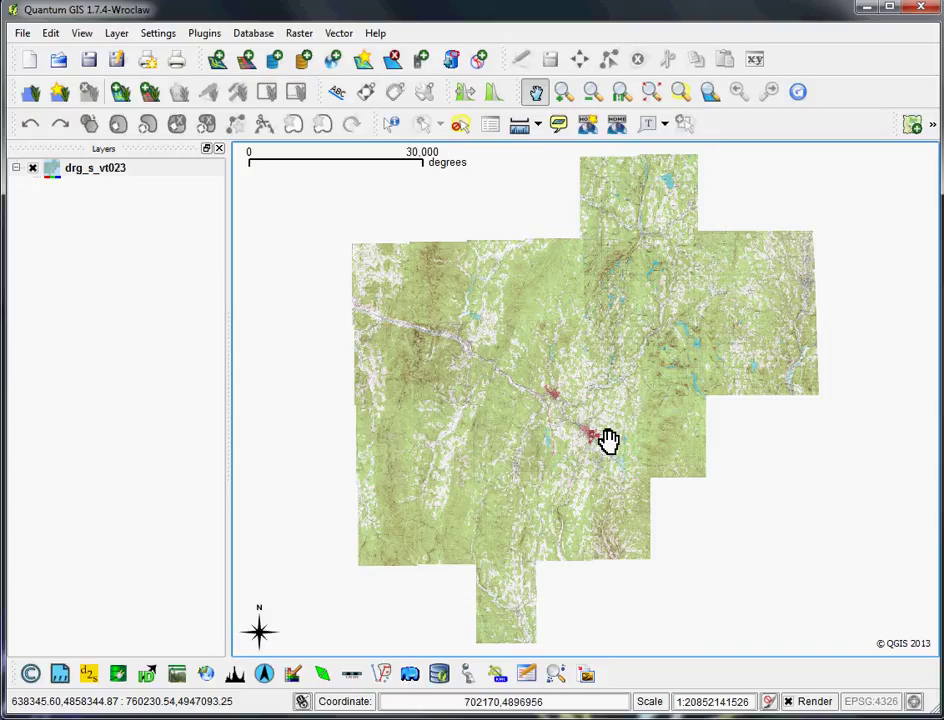
# - Zoom in on the red town area, then return to the previous wider view
pyautogui.click(559, 93)
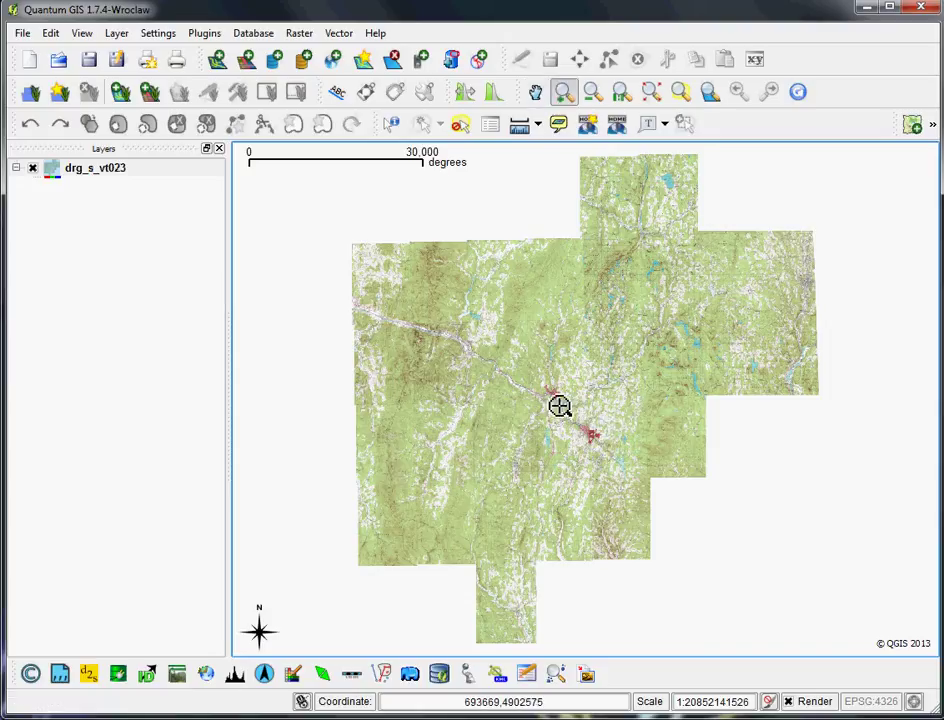
pyautogui.click(616, 440)
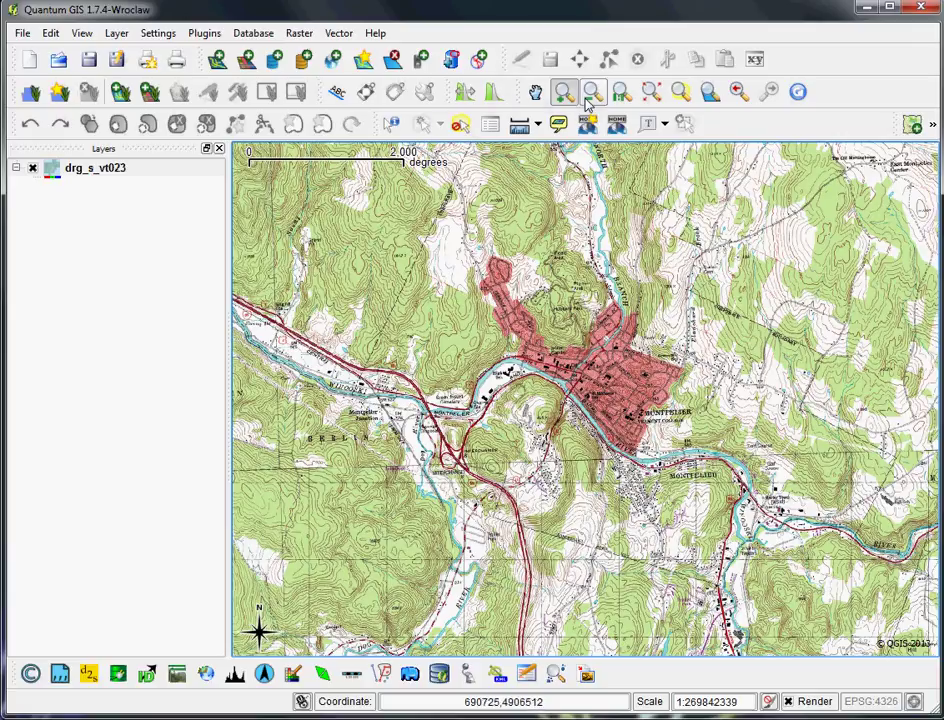
pyautogui.click(740, 92)
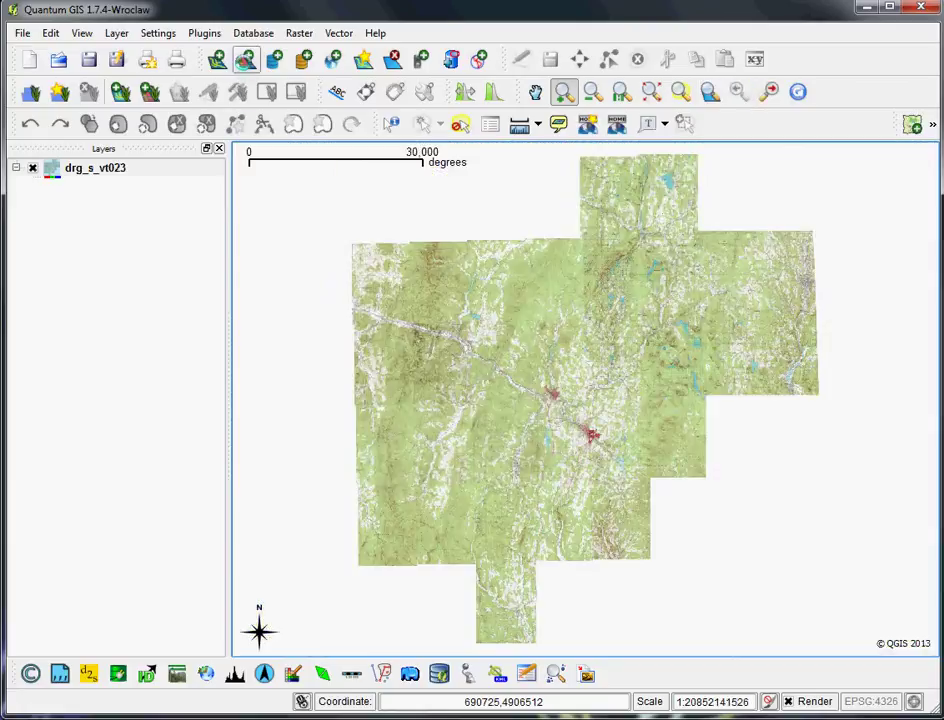
# - Add the ortho1 aerial image as a second raster layer
pyautogui.click(245, 60)
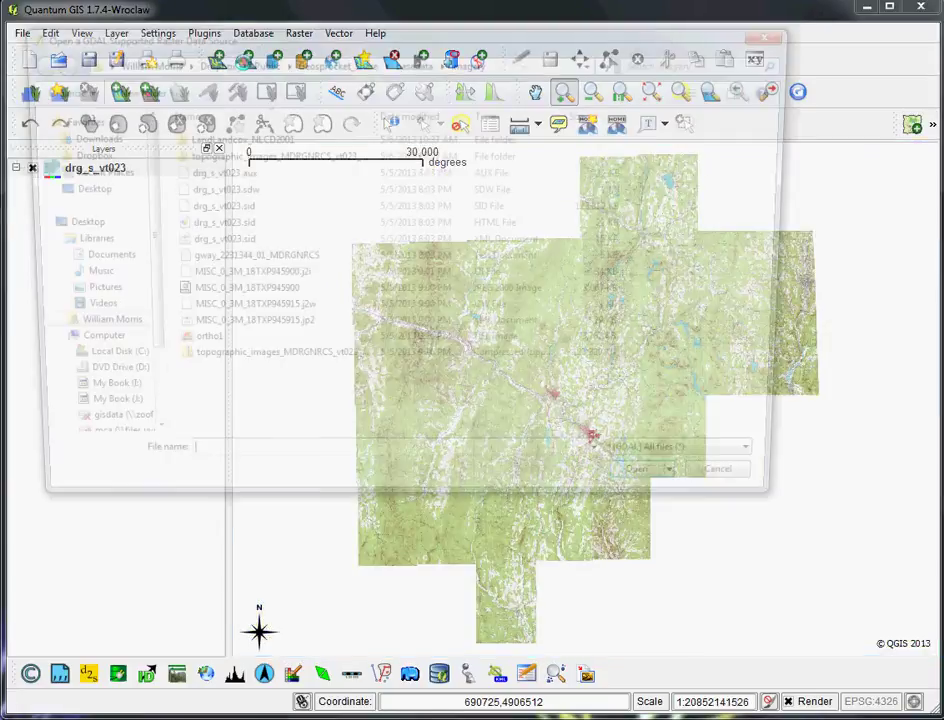
pyautogui.click(221, 349)
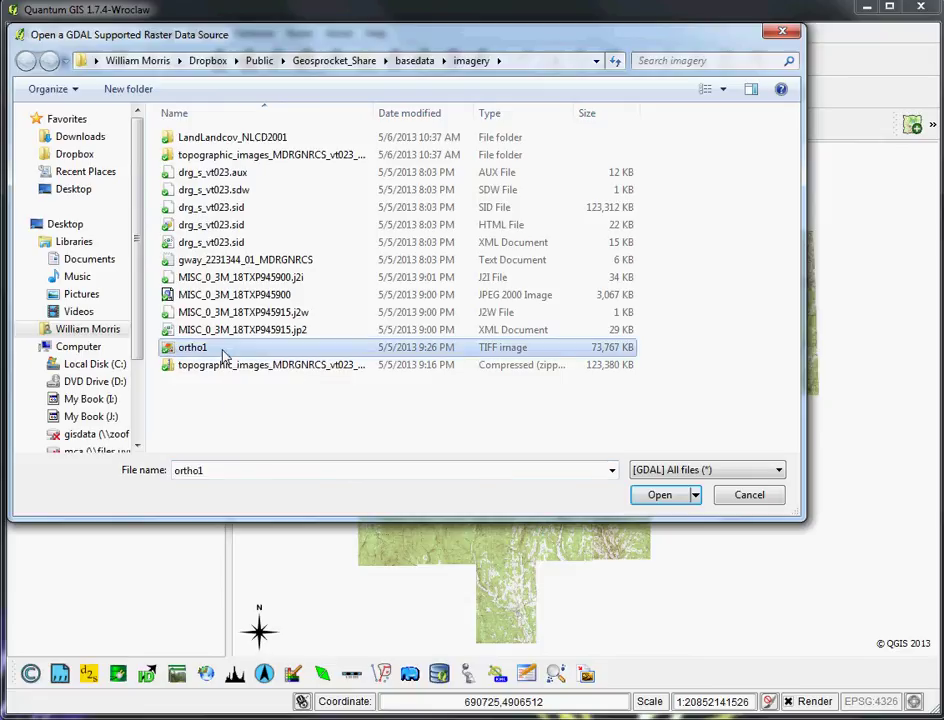
pyautogui.click(655, 495)
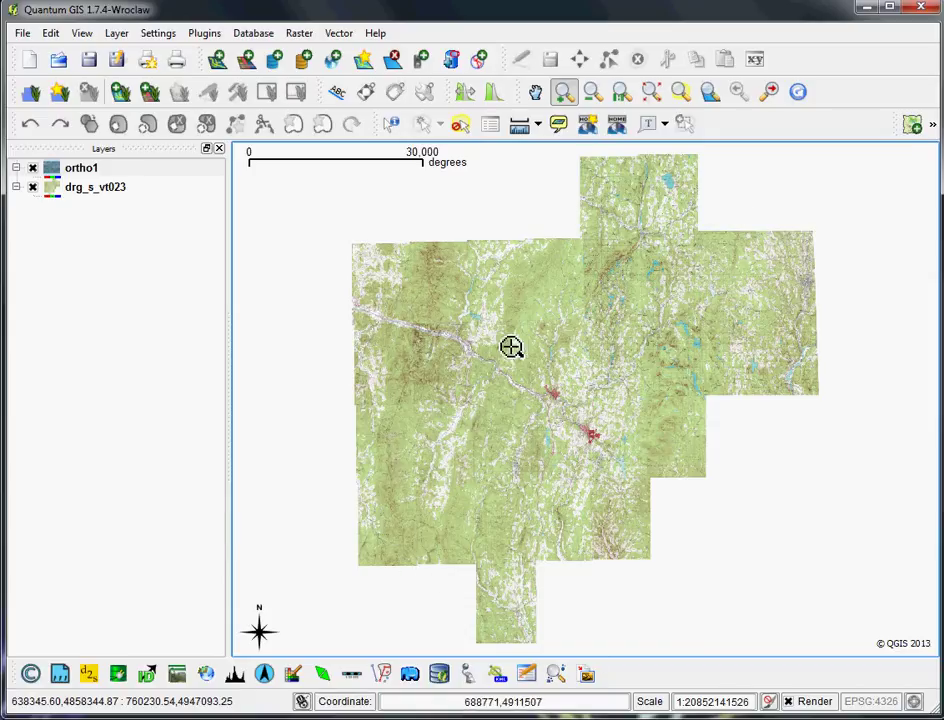
# - Zoom to the ortho1 extent, then to full extent, and select drg_s_vt023
pyautogui.rightClick(71, 170)
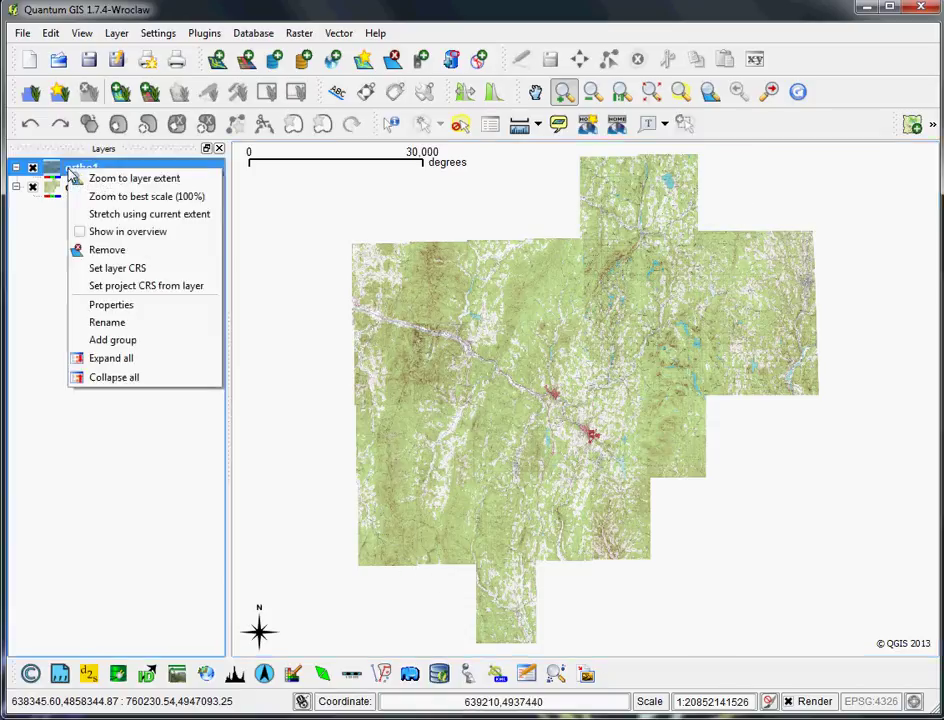
pyautogui.click(134, 178)
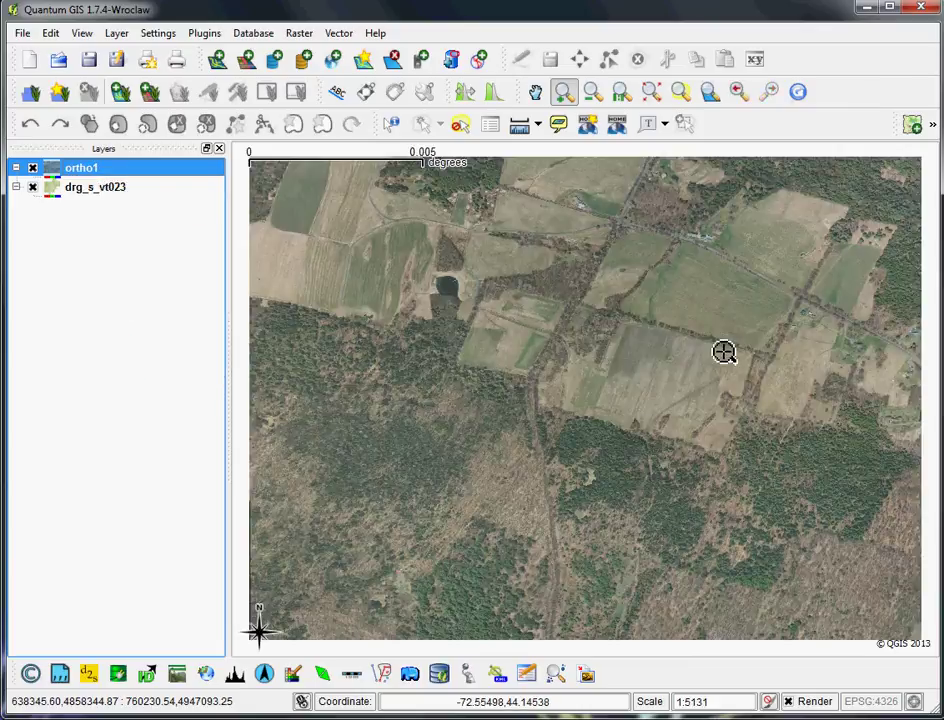
pyautogui.scroll(-1, 569, 403)
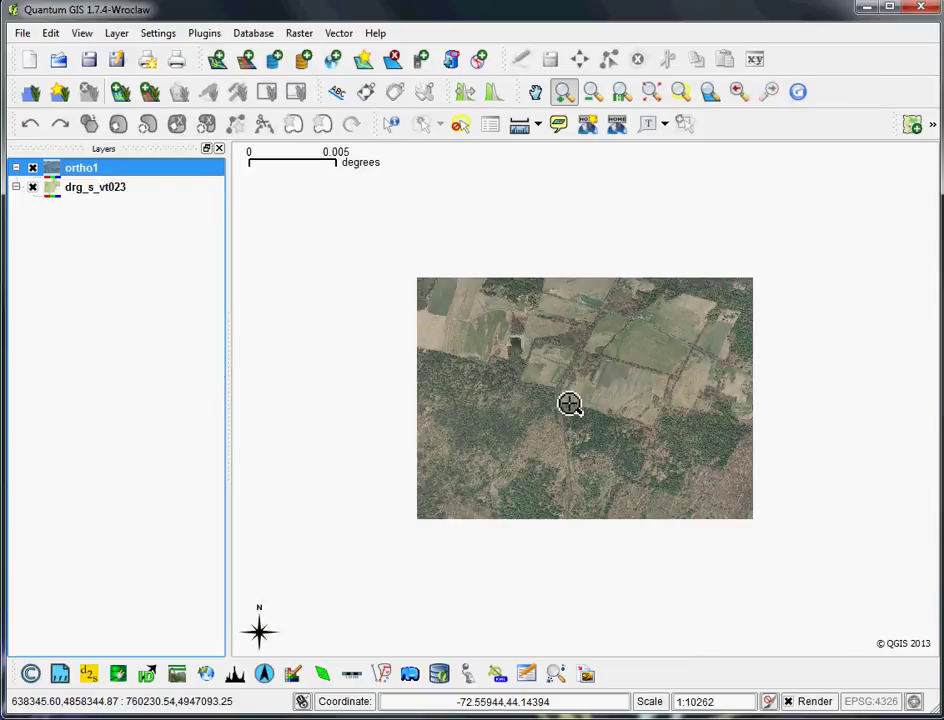
pyautogui.scroll(-3, 569, 403)
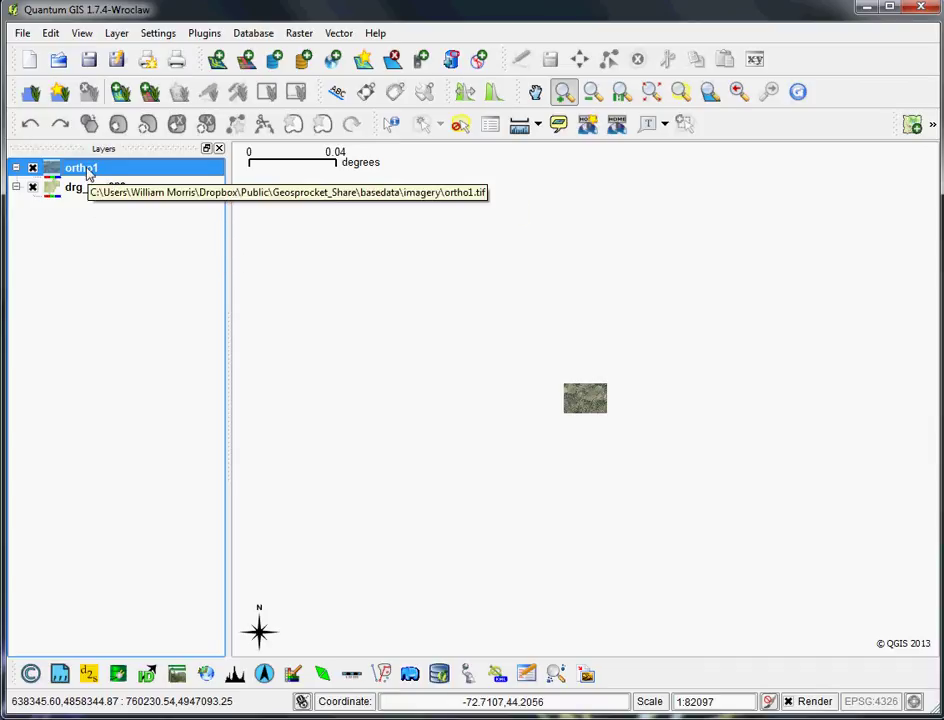
pyautogui.click(651, 93)
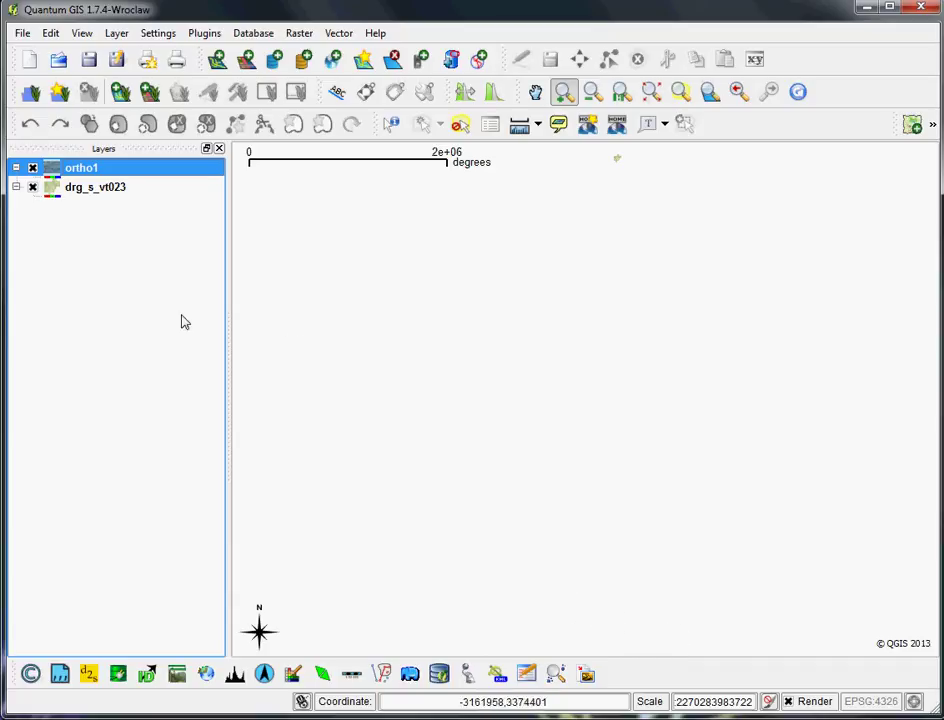
pyautogui.click(98, 195)
pyautogui.rightClick(98, 195)
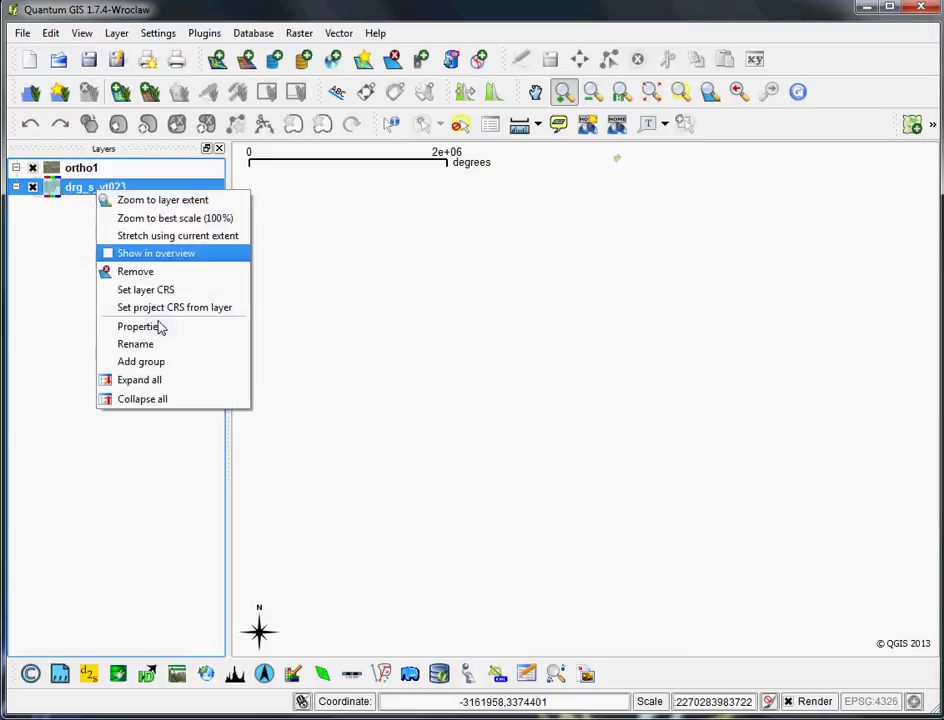
pyautogui.click(153, 328)
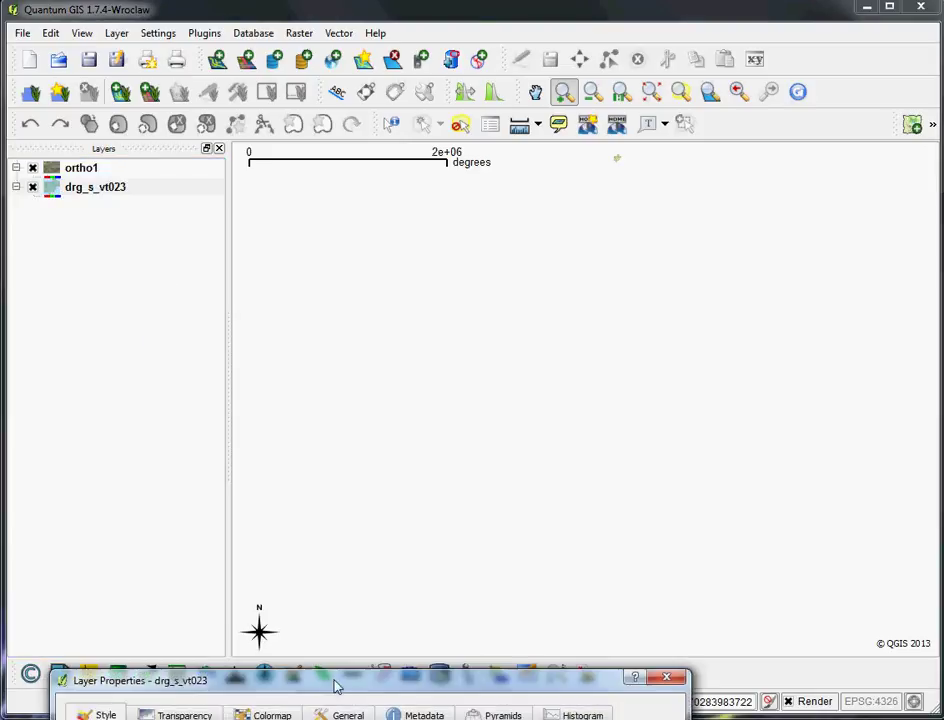
pyautogui.moveTo(332, 681); pyautogui.dragTo(420, 105)
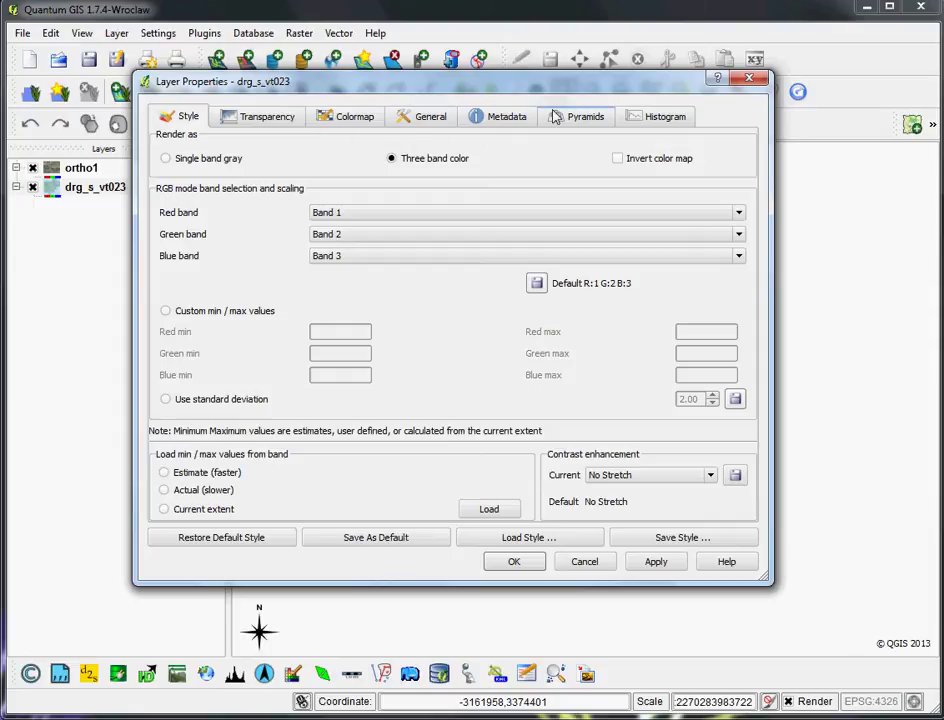
pyautogui.click(427, 117)
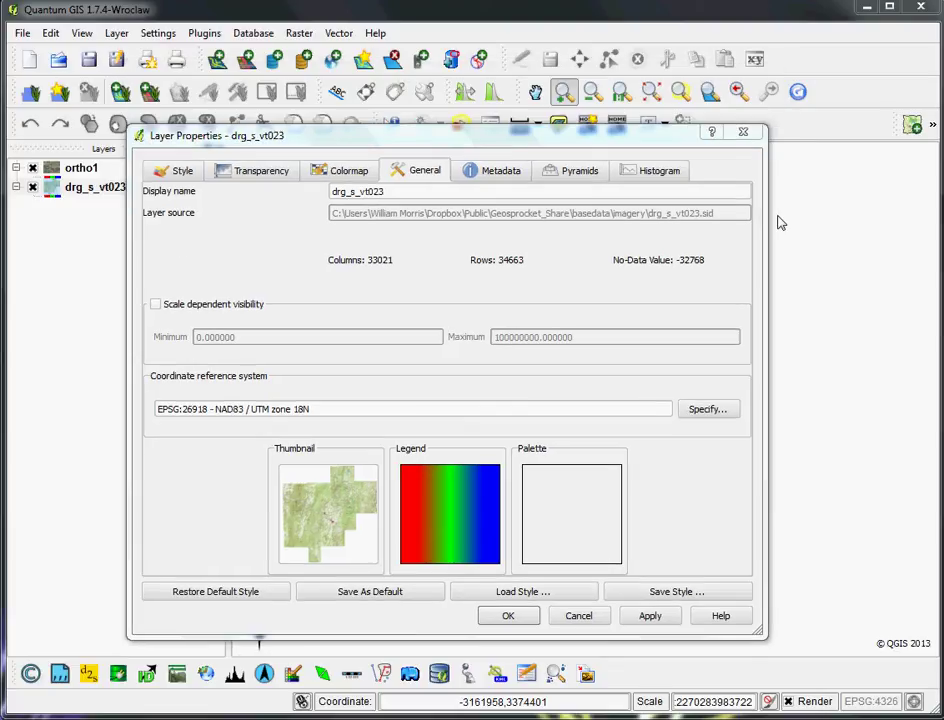
pyautogui.click(579, 618)
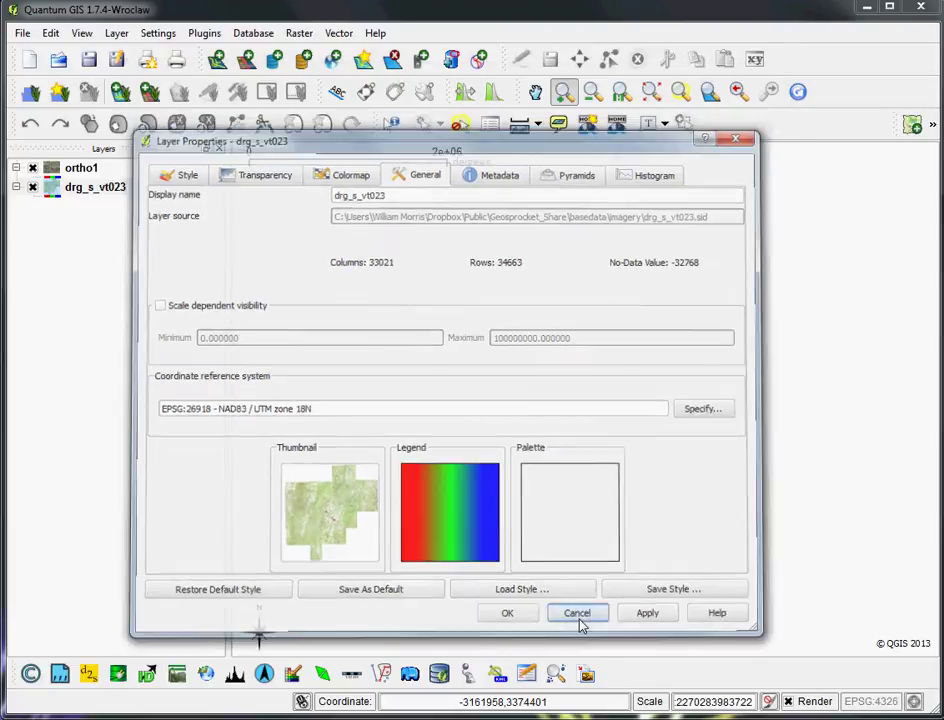
pyautogui.click(71, 172)
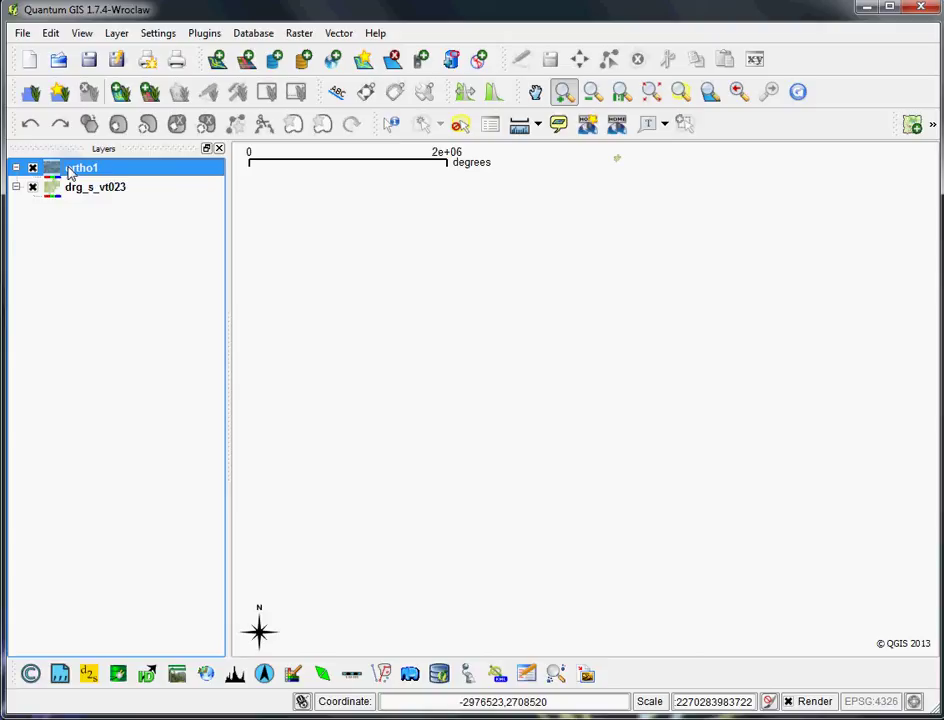
pyautogui.rightClick(71, 172)
pyautogui.click(150, 304)
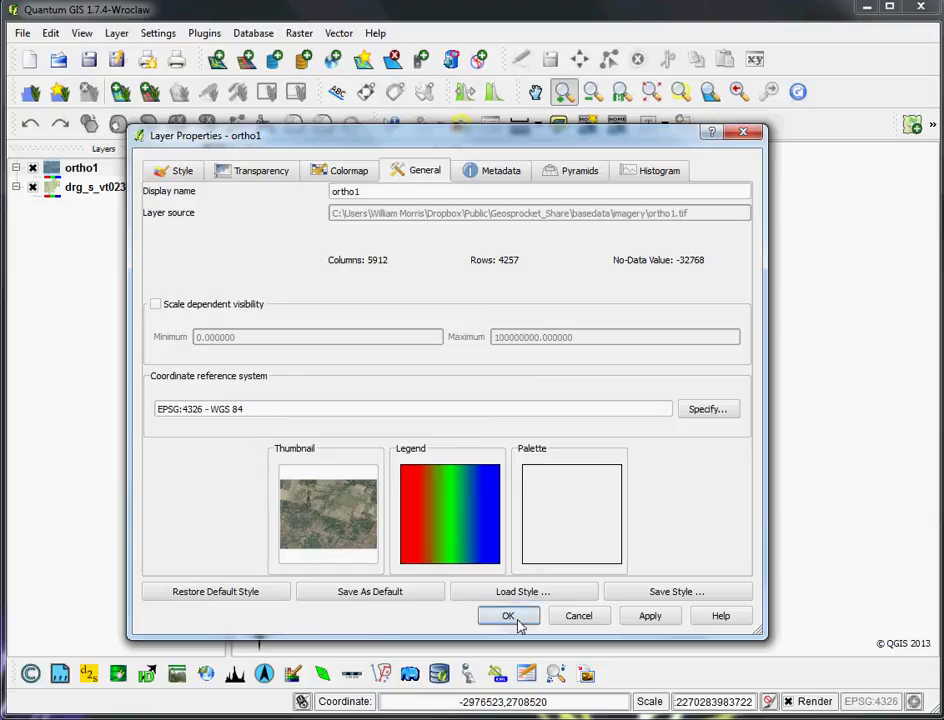
pyautogui.click(578, 617)
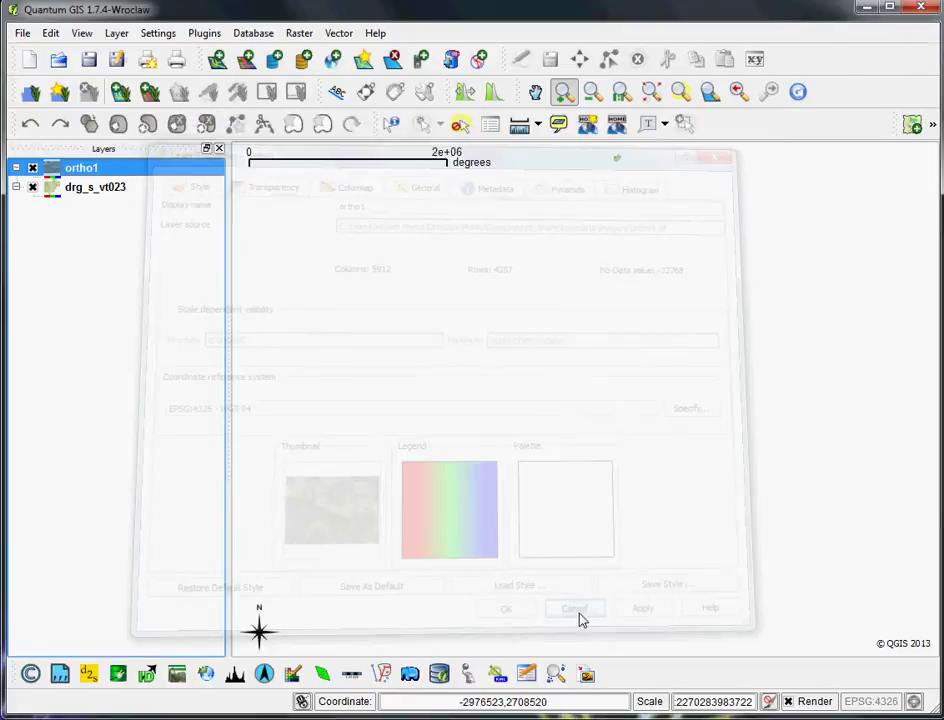
# - Turn on default 'on the fly' CRS reprojection in Settings > Options, then begin a new project
pyautogui.click(85, 194)
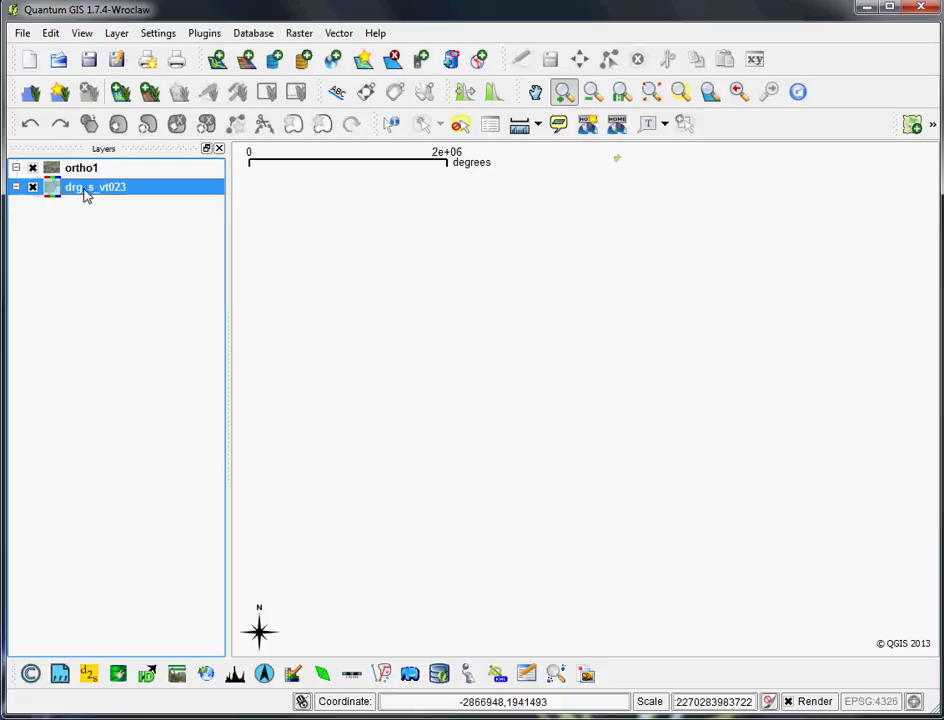
pyautogui.click(158, 34)
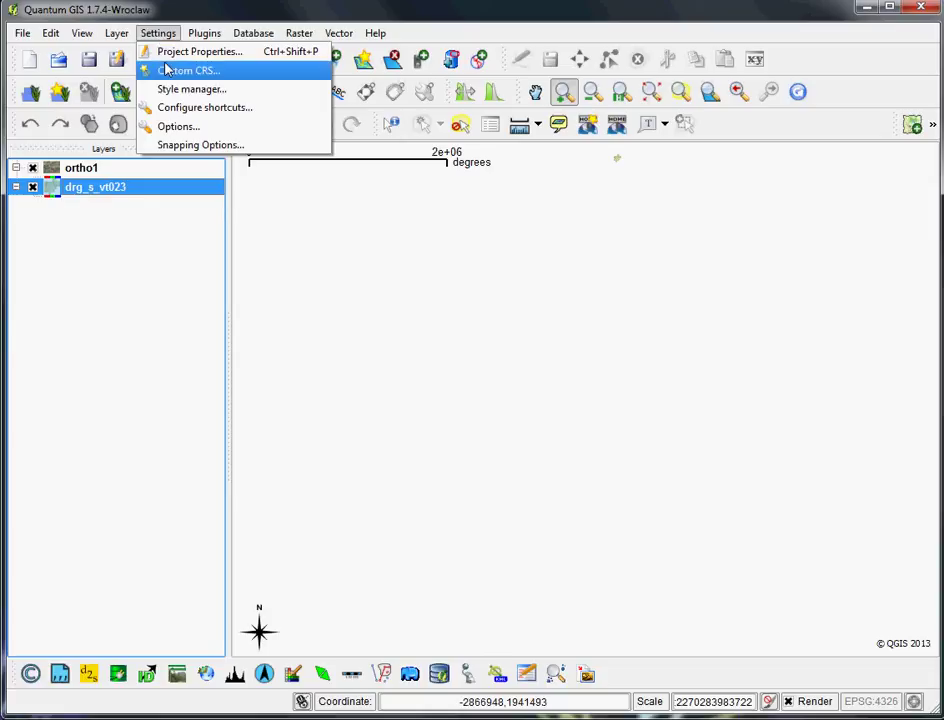
pyautogui.click(160, 127)
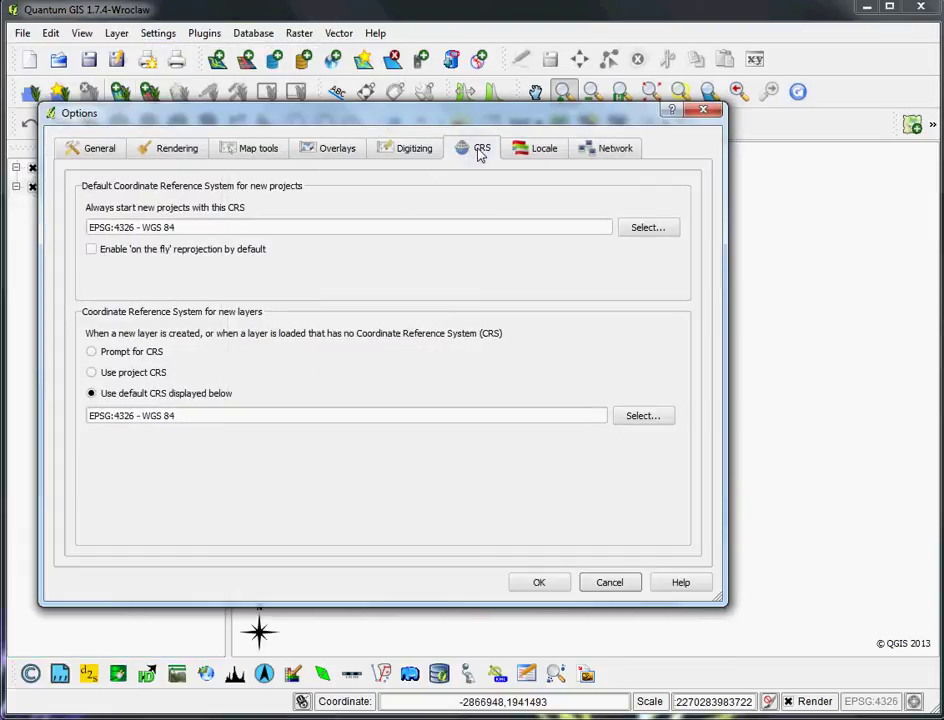
pyautogui.click(91, 251)
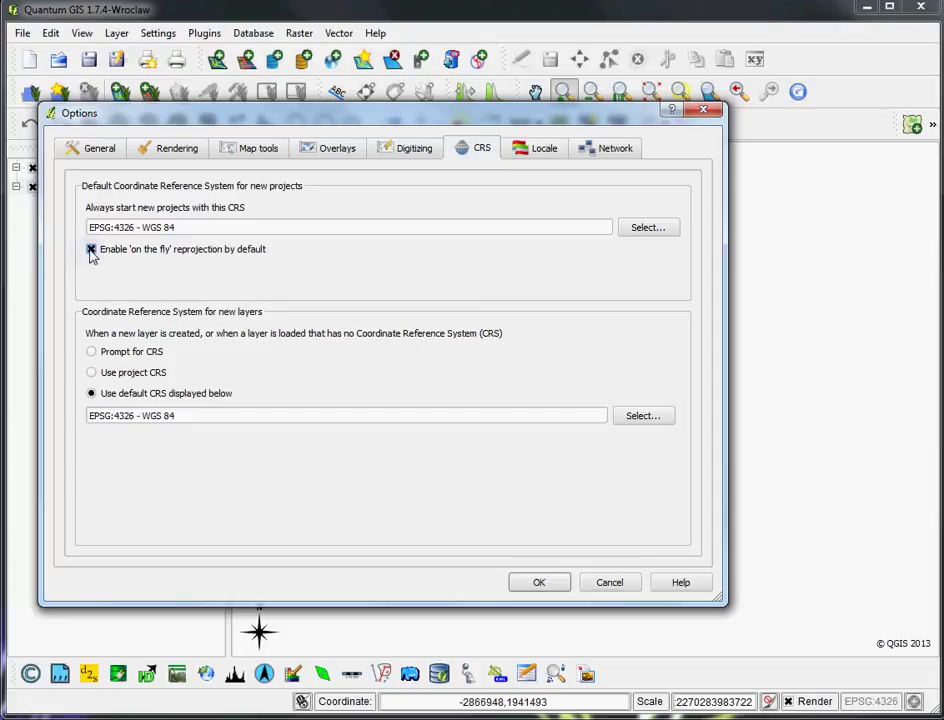
pyautogui.click(530, 587)
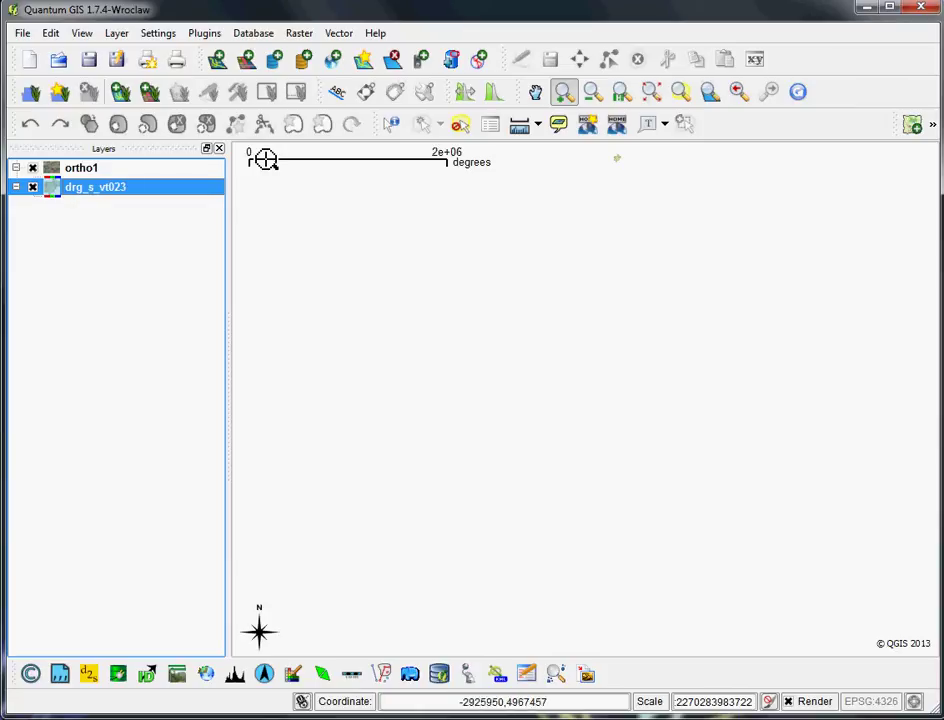
pyautogui.click(29, 59)
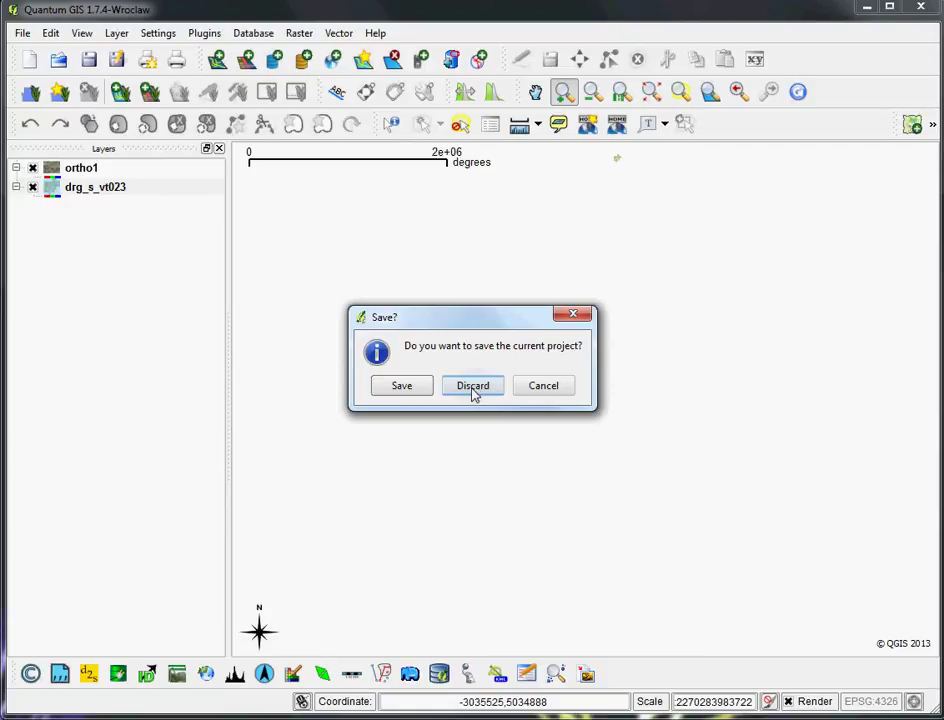
# - Discard the old project and load drg_s_vt023.sid as a raster layer
pyautogui.click(474, 393)
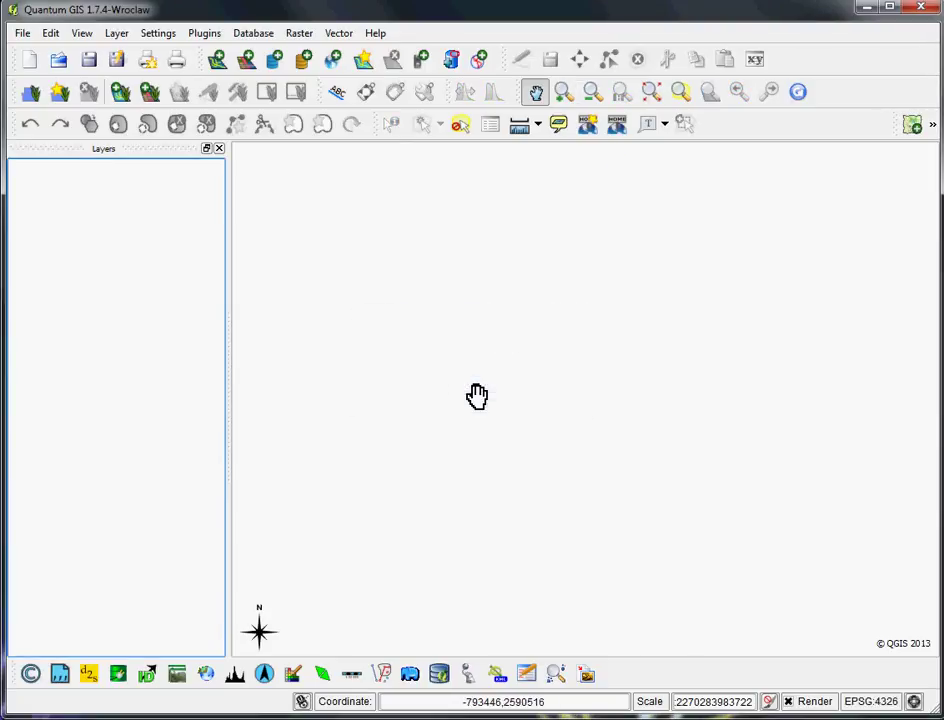
pyautogui.click(246, 61)
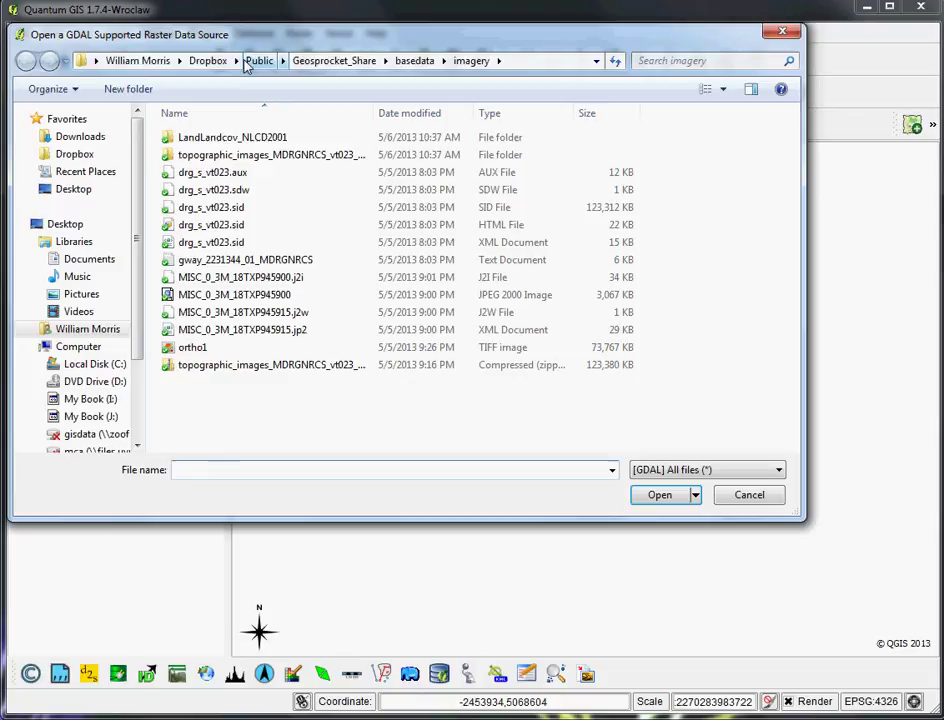
pyautogui.click(255, 208)
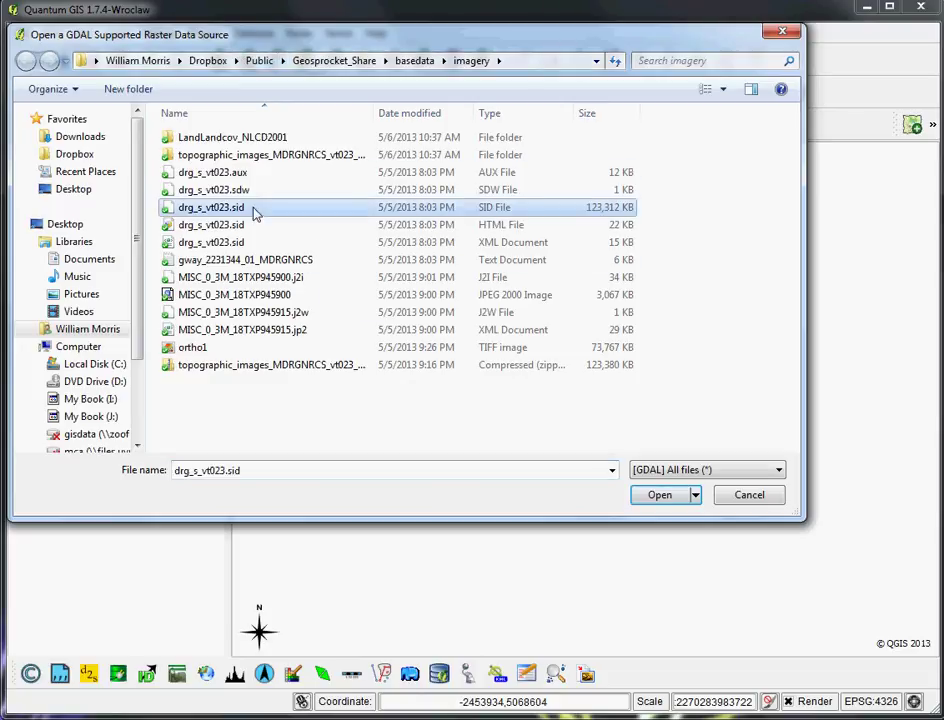
pyautogui.click(660, 495)
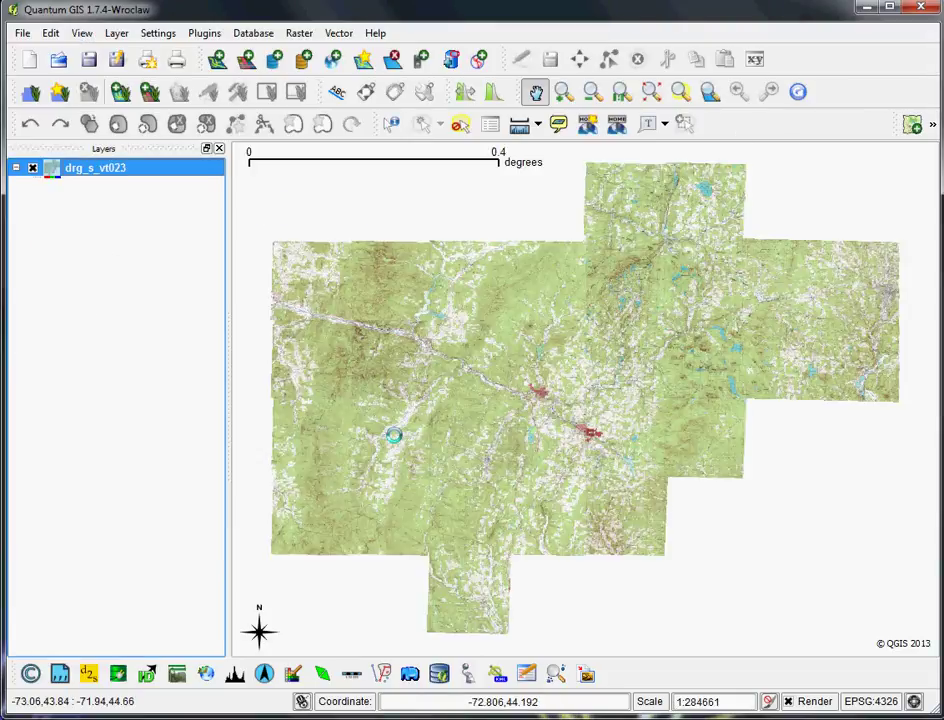
# - Load the ortho1 orthophoto as a second raster layer
pyautogui.click(247, 62)
pyautogui.click(195, 347)
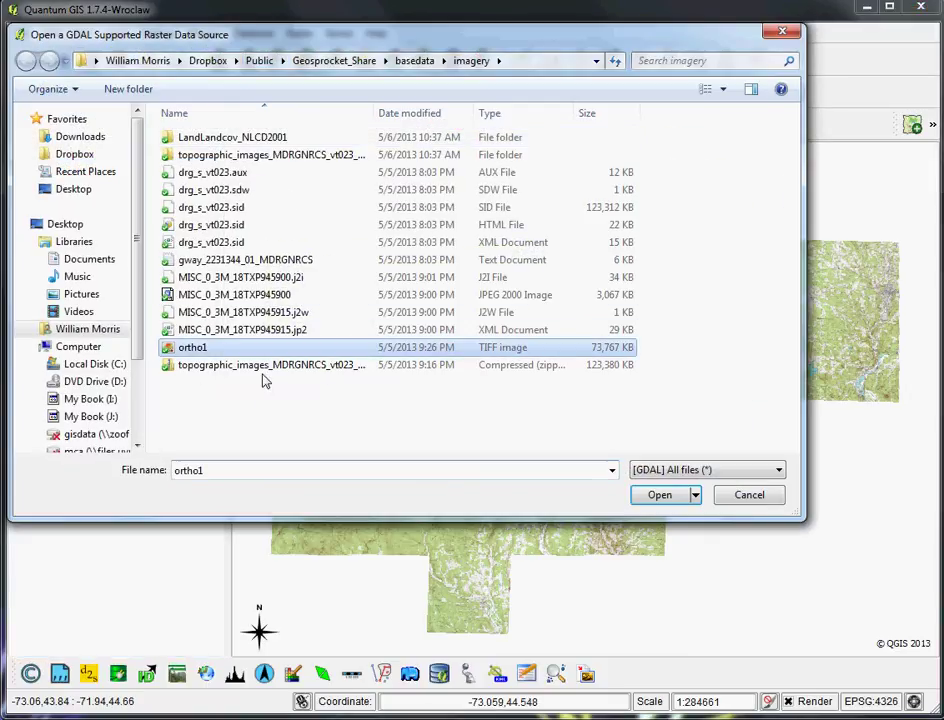
pyautogui.click(669, 496)
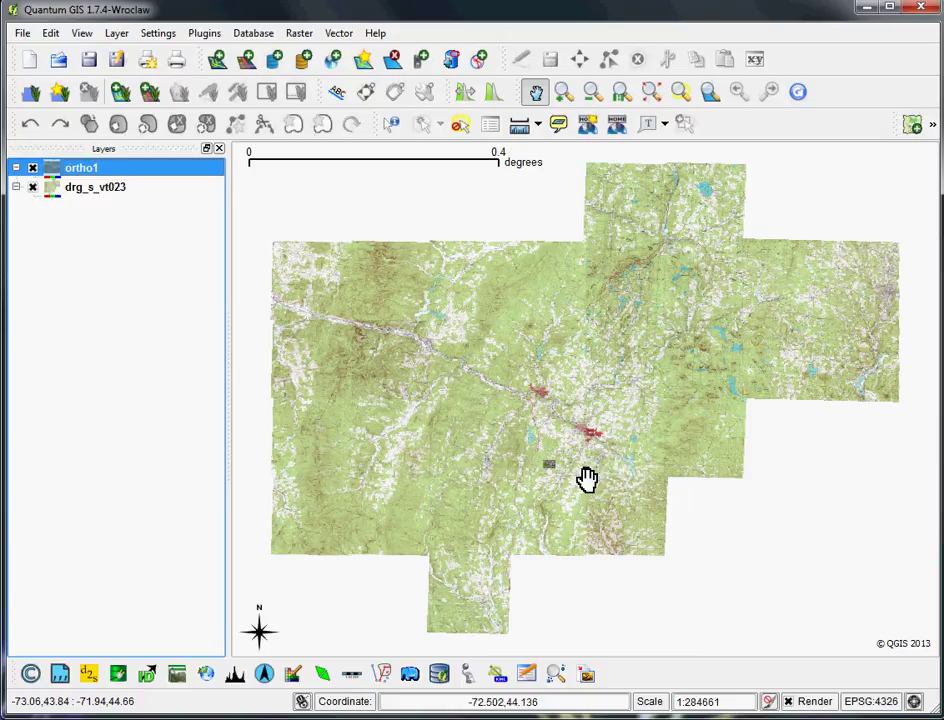
# - Zoom in with a rectangle around the small ortho1 photo over the topo map
pyautogui.click(564, 92)
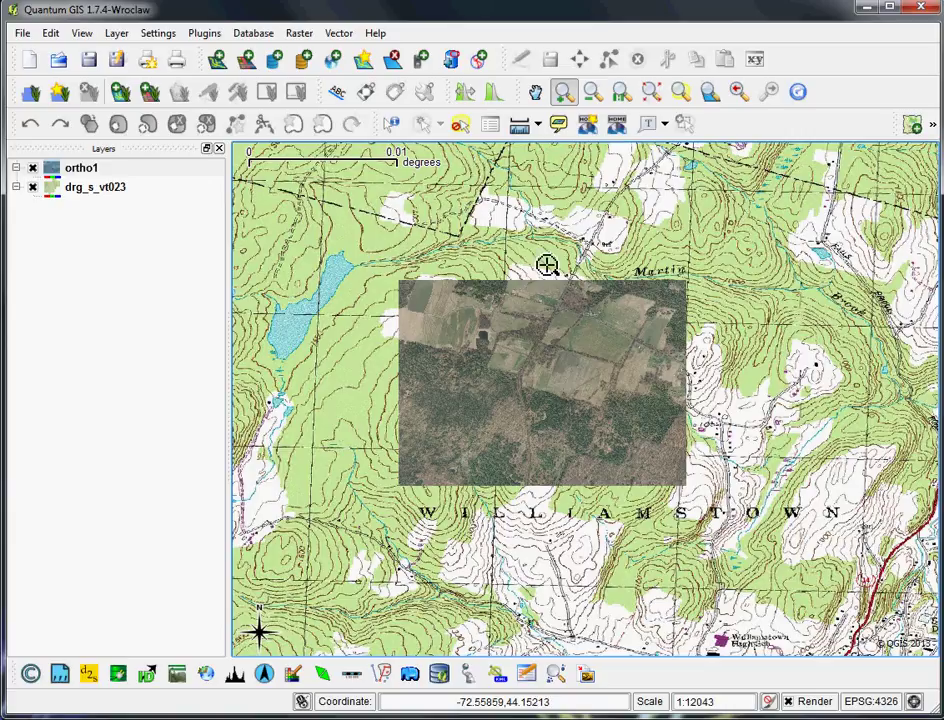
pyautogui.moveTo(535, 279); pyautogui.dragTo(782, 500)
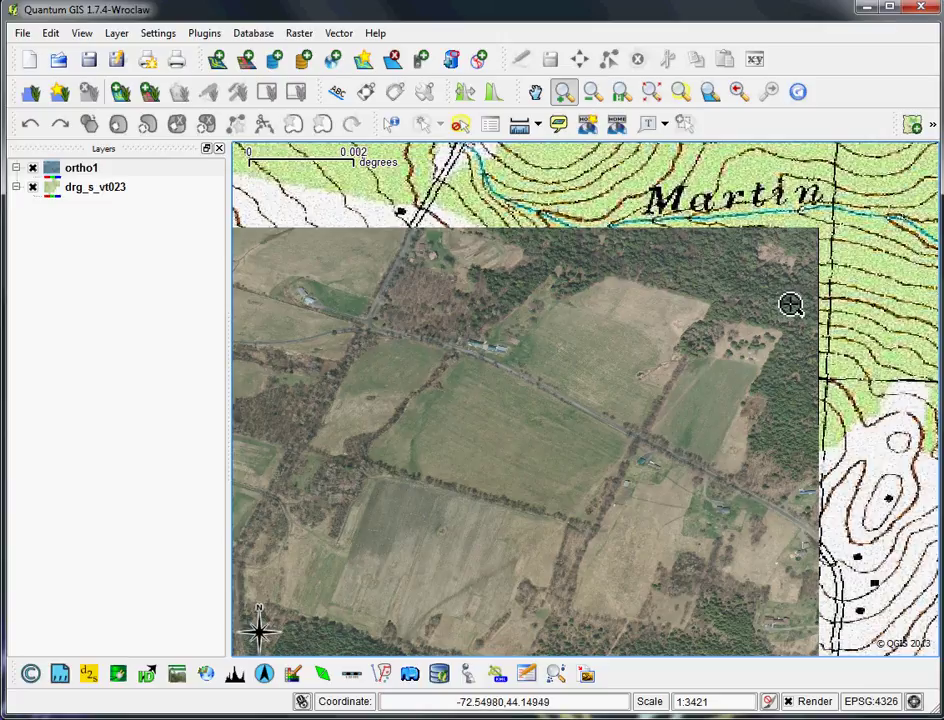
# - Open Raster > Projections > Warp (Reproject) for ortho1
pyautogui.click(294, 35)
pyautogui.moveTo(367, 74)
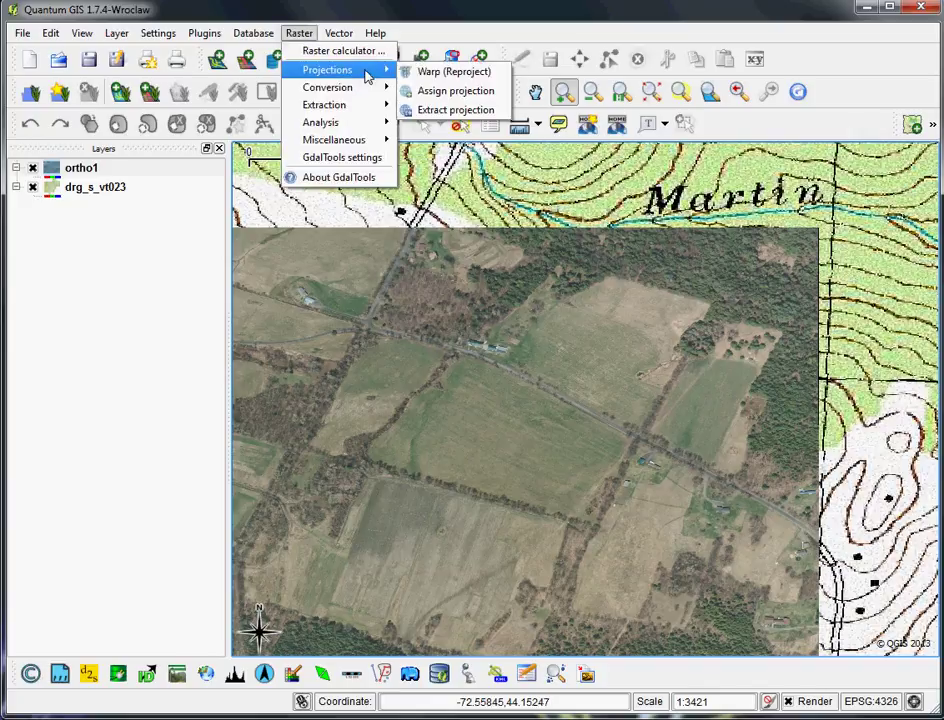
pyautogui.click(480, 82)
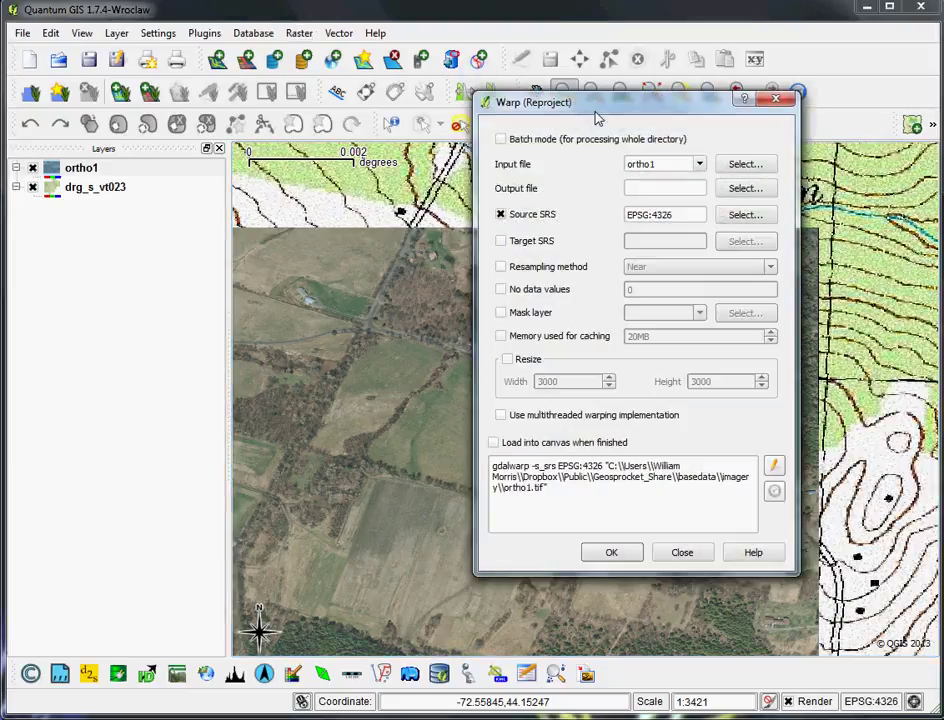
pyautogui.moveTo(596, 116); pyautogui.dragTo(456, 123)
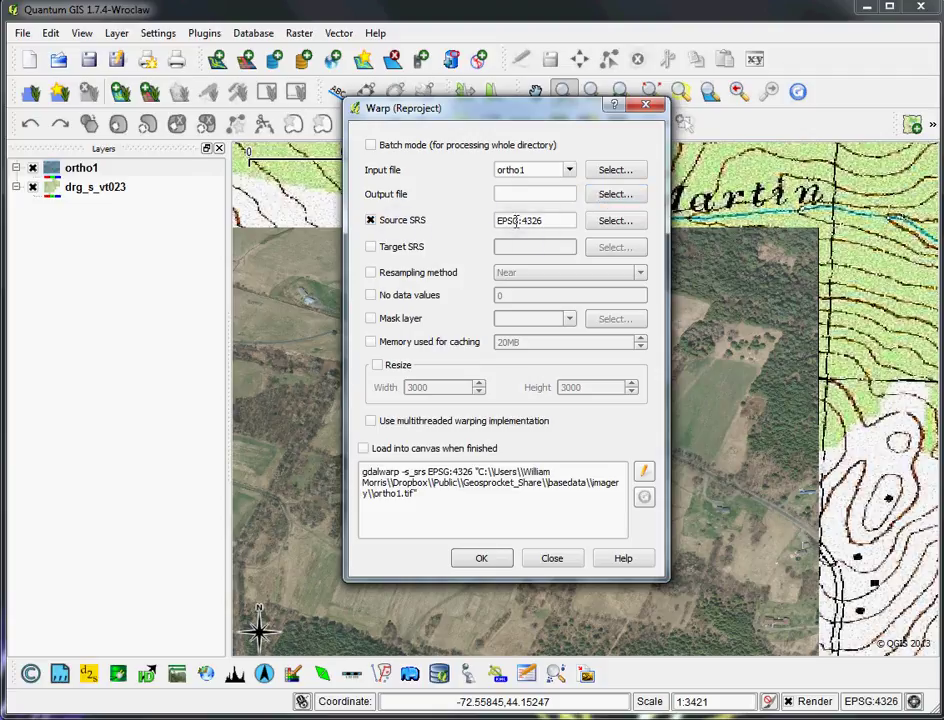
# - Check the source SRS EPSG:4326 and enable the Target SRS option
pyautogui.tripleClick(547, 222)
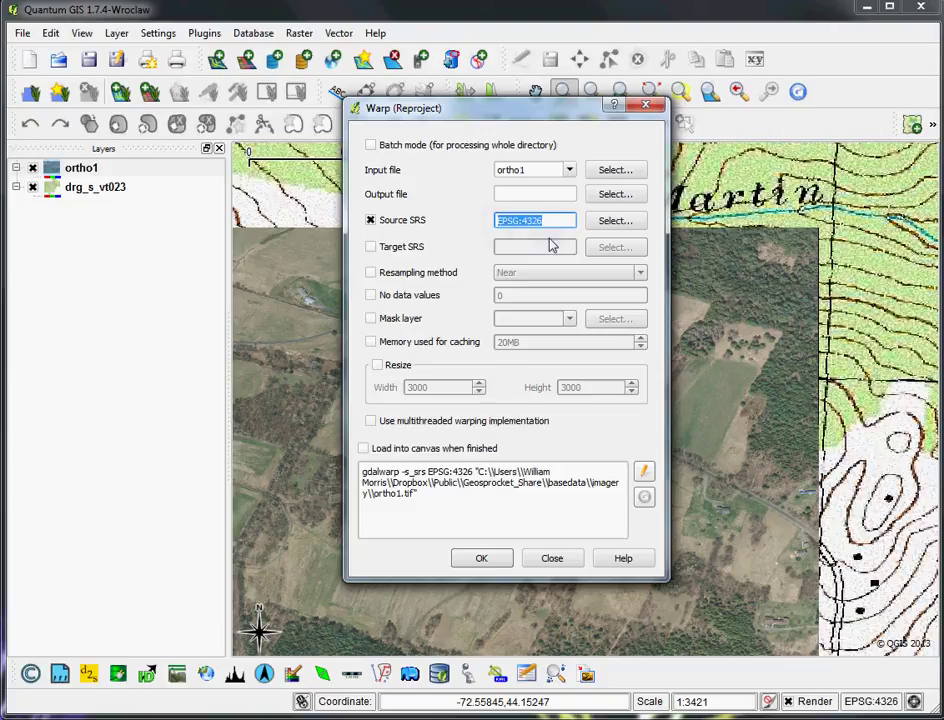
pyautogui.click(544, 222)
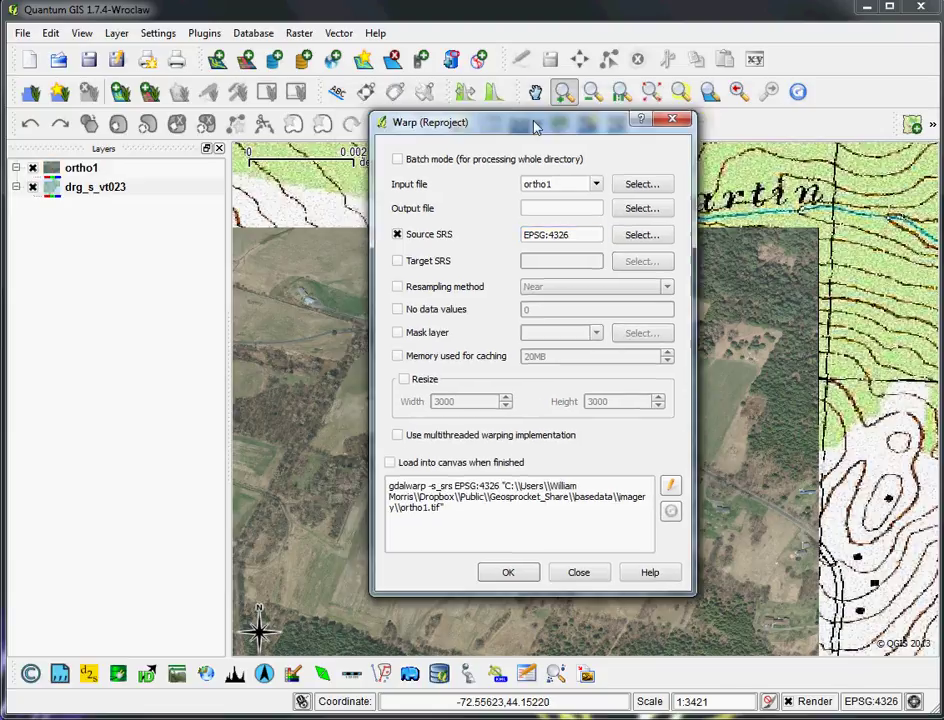
pyautogui.click(397, 261)
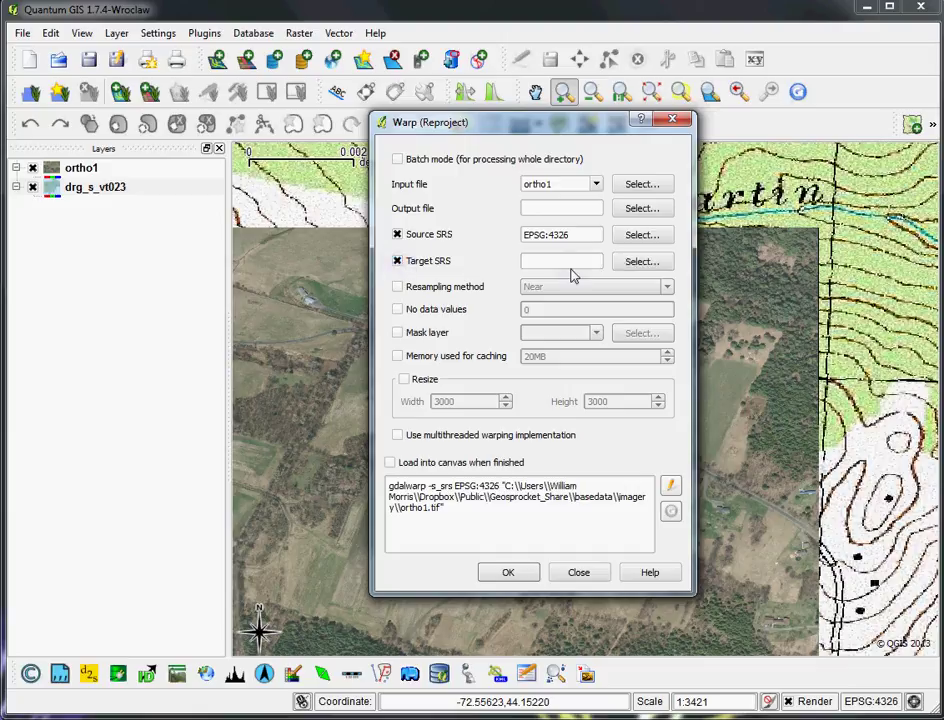
# - Search ID 26918 and choose NAD83 / UTM zone 18N as the target SRS
pyautogui.click(641, 261)
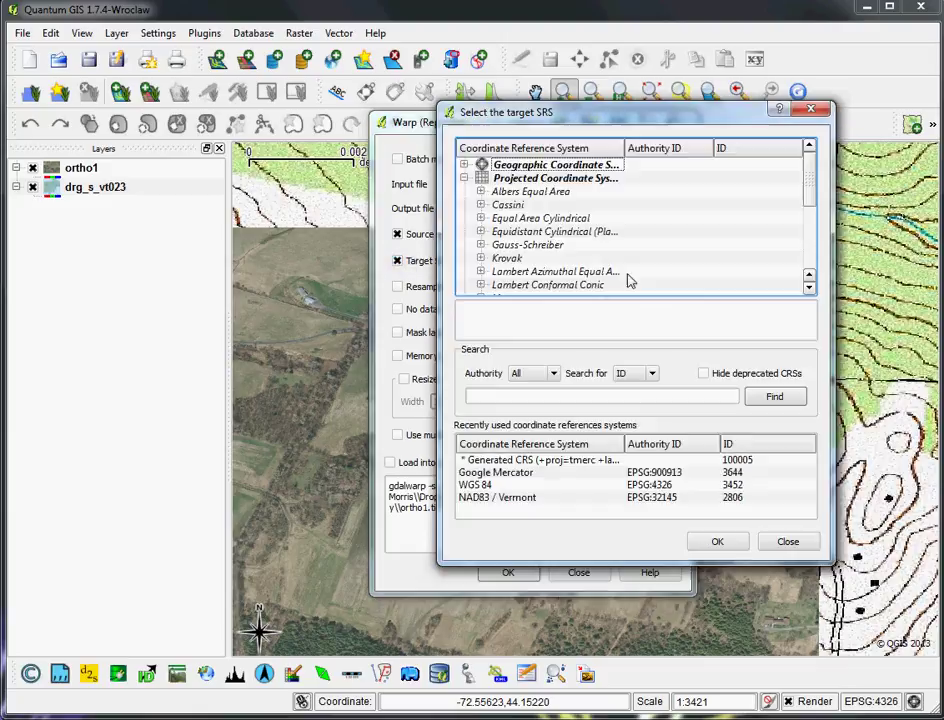
pyautogui.click(598, 396)
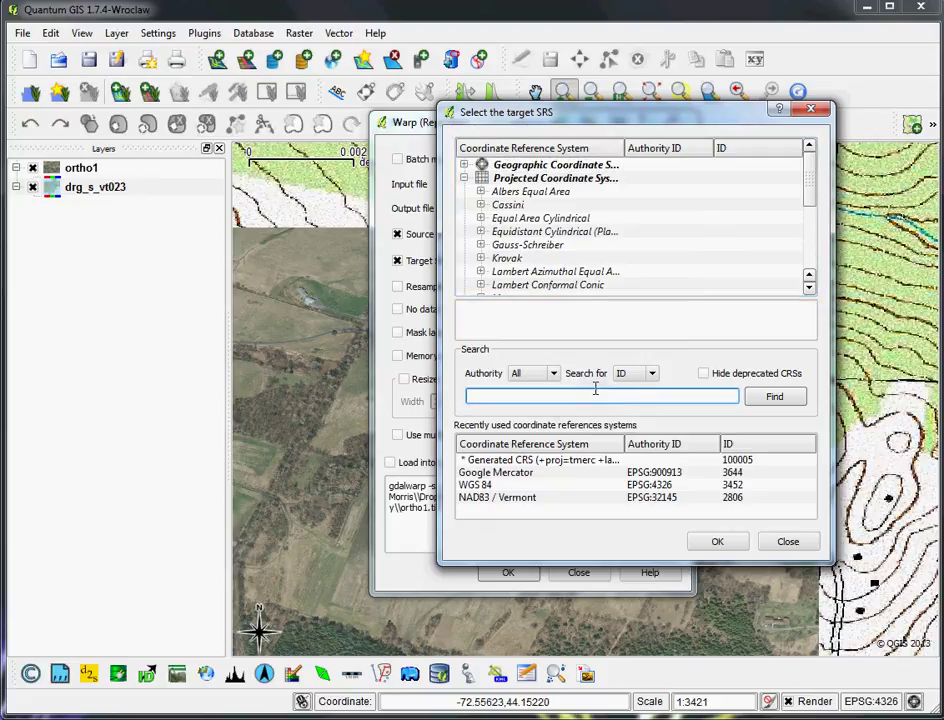
pyautogui.write('26918')
pyautogui.click(652, 374)
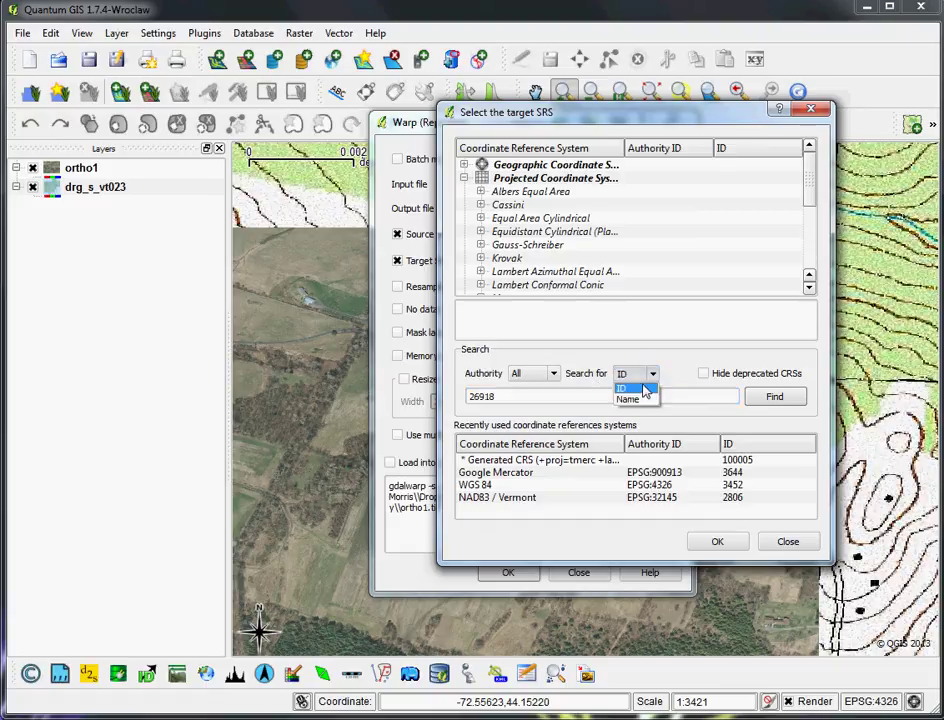
pyautogui.click(636, 390)
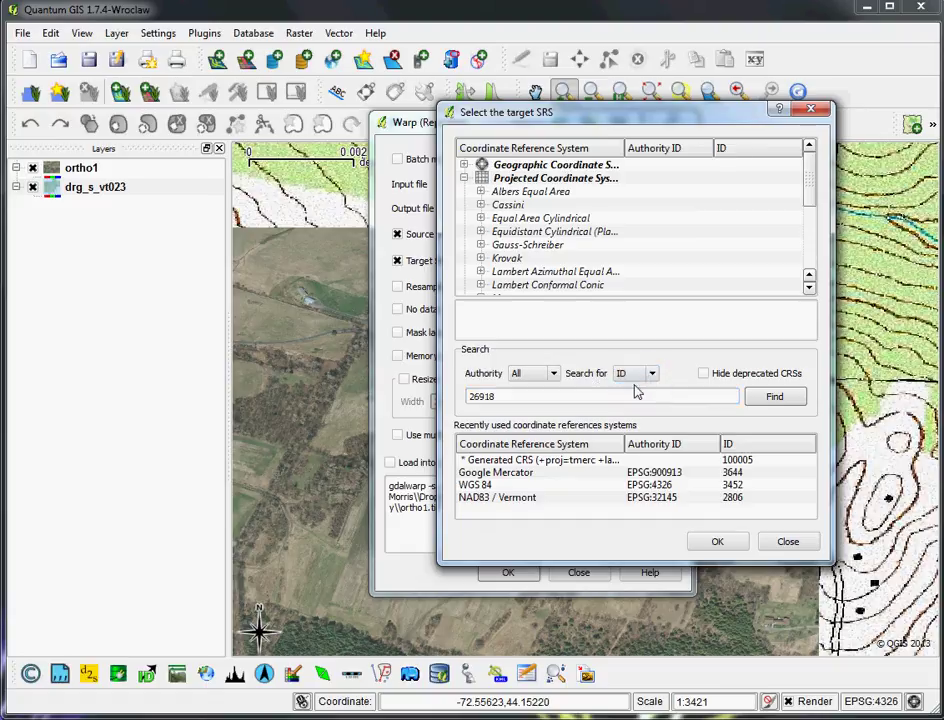
pyautogui.click(780, 398)
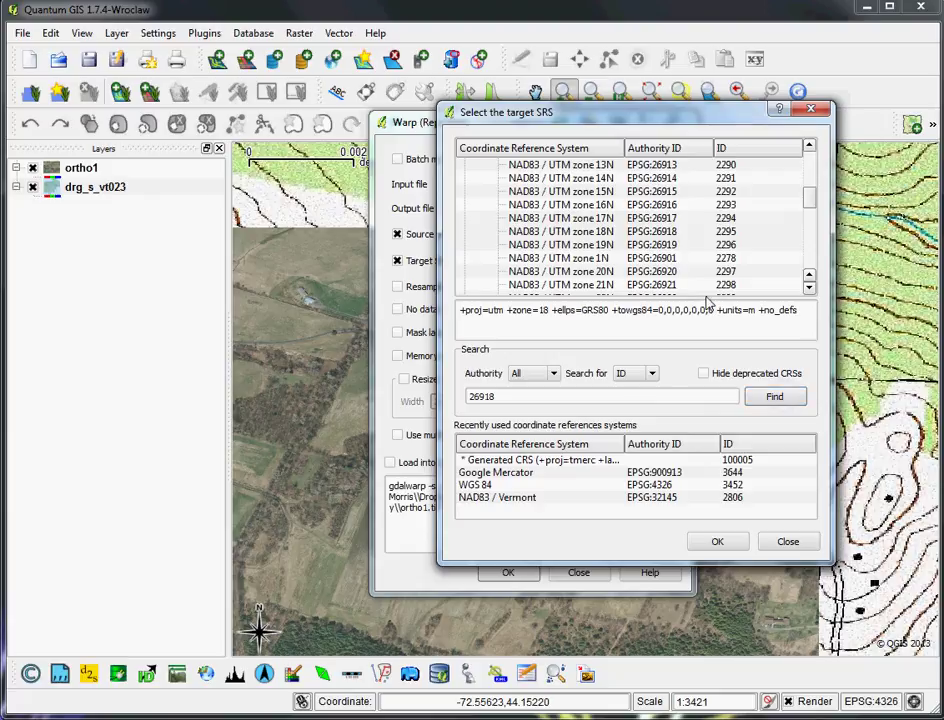
pyautogui.click(572, 232)
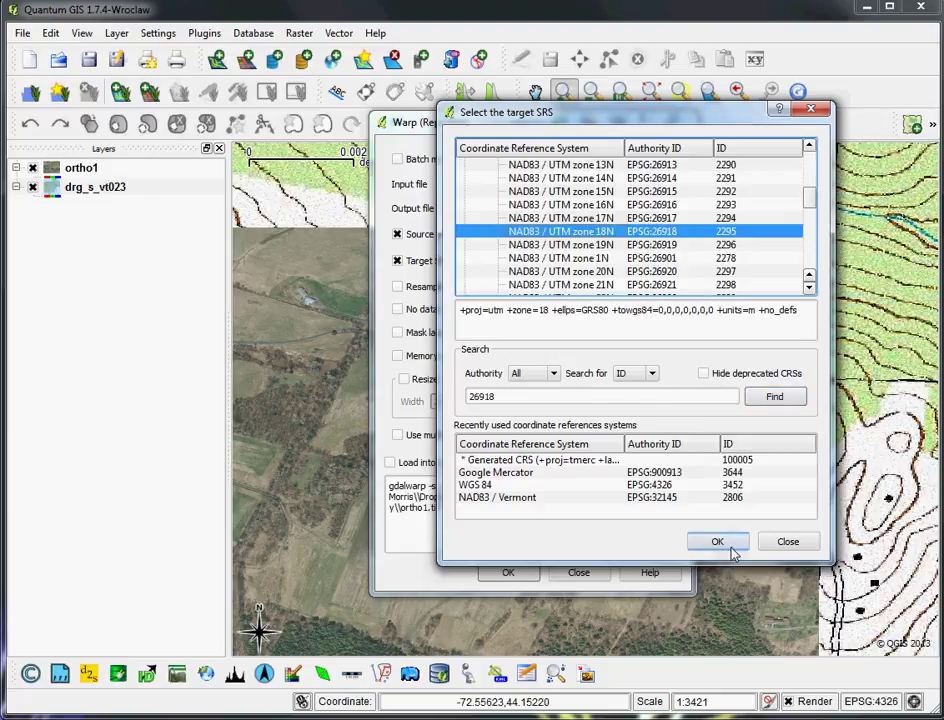
pyautogui.click(717, 541)
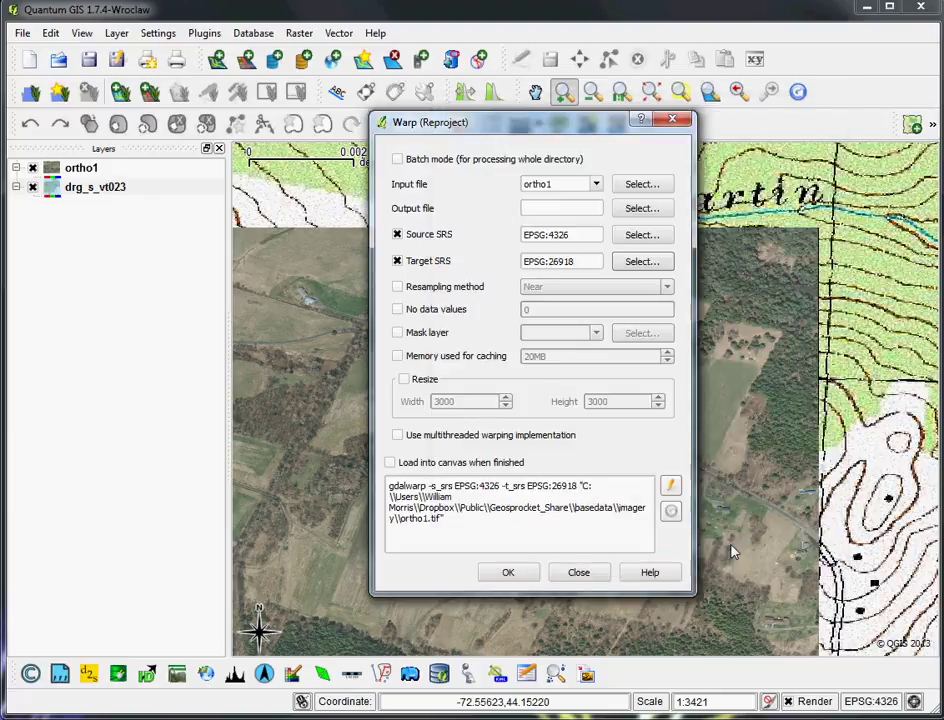
# - Close the Warp (Reproject) dialog without running the reprojection
pyautogui.click(580, 573)
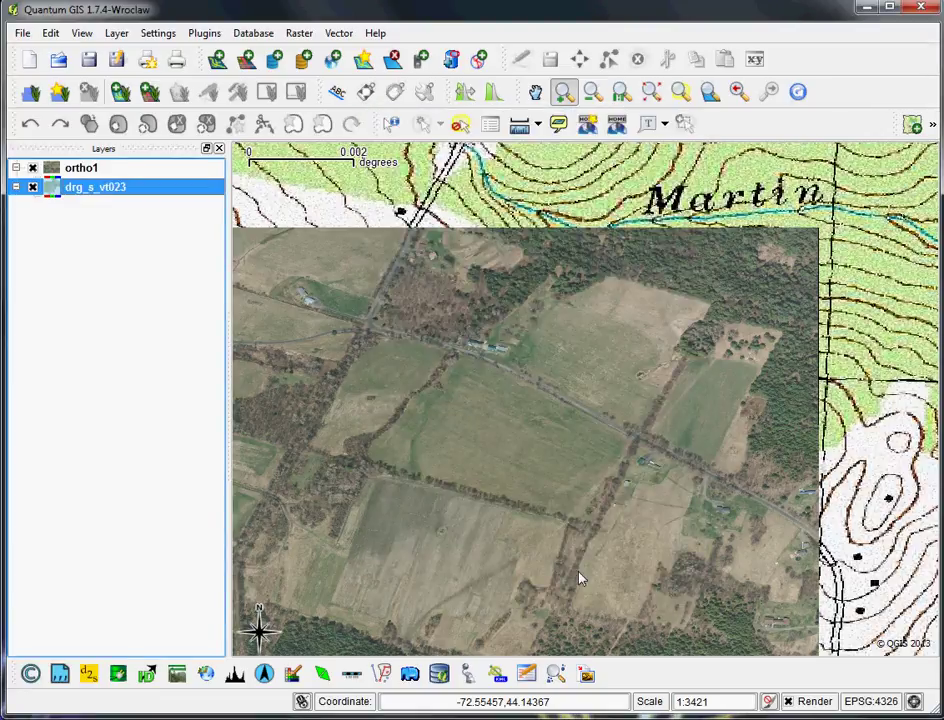